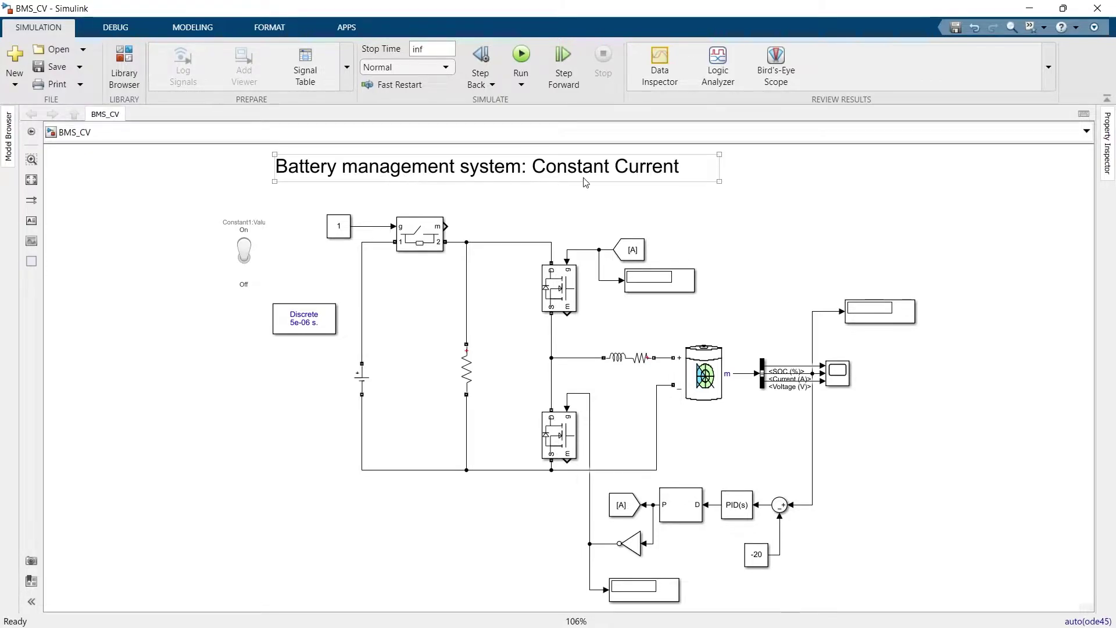
Change the diagram title to "Battery management system: Constant Voltage".
double_click(647, 167)
double_click(646, 167)
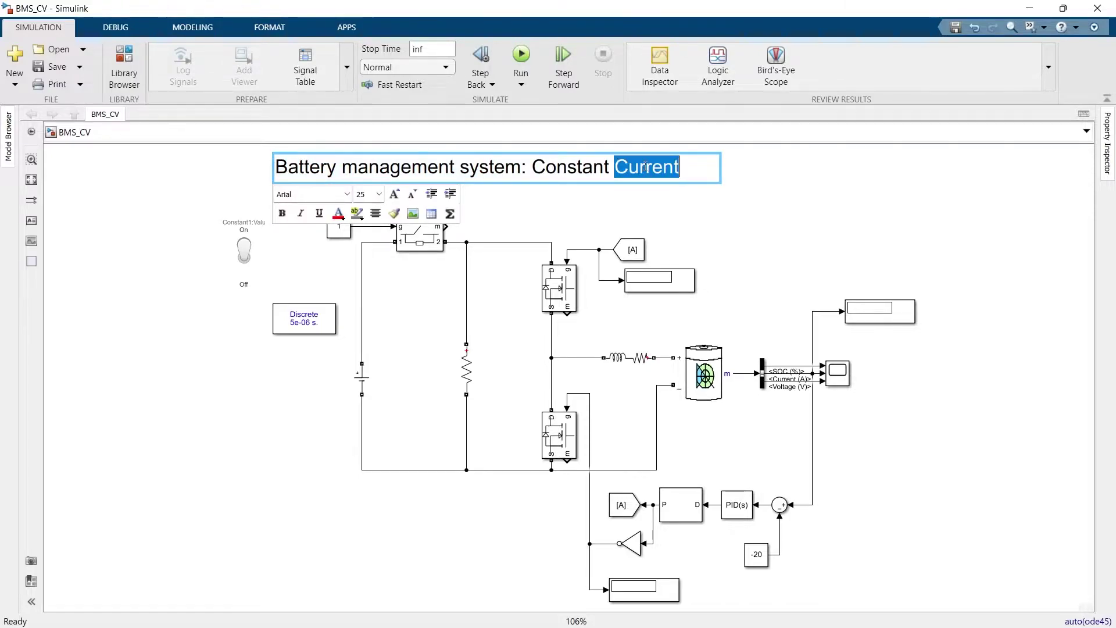
text(Voltage)
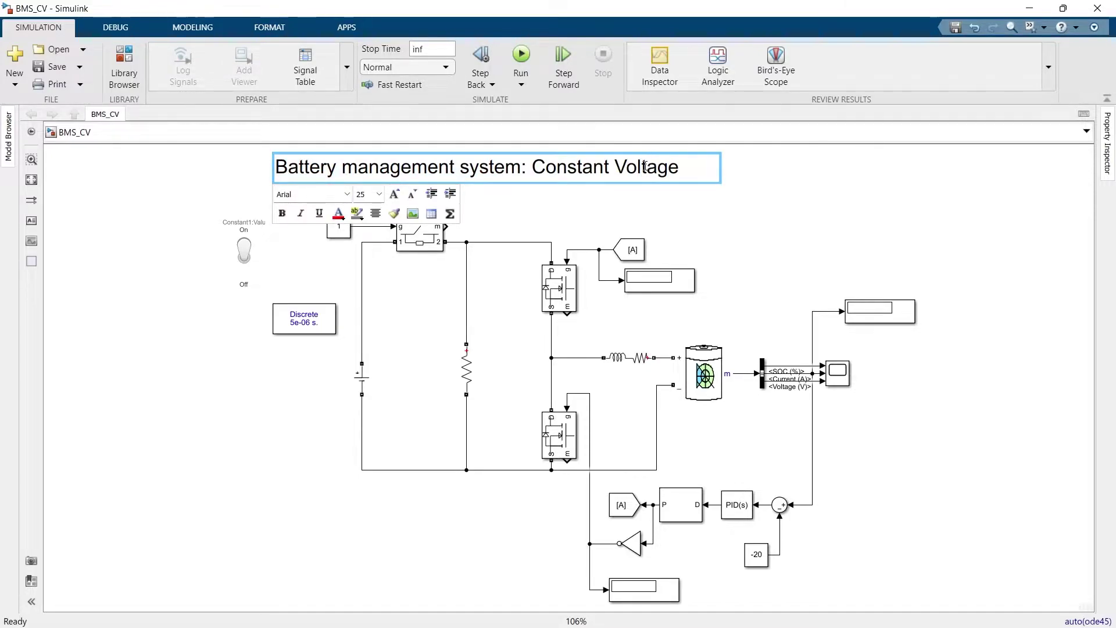
click(720, 193)
Set the Battery block's rated capacity to 2 Ah and apply the change.
double_click(731, 379)
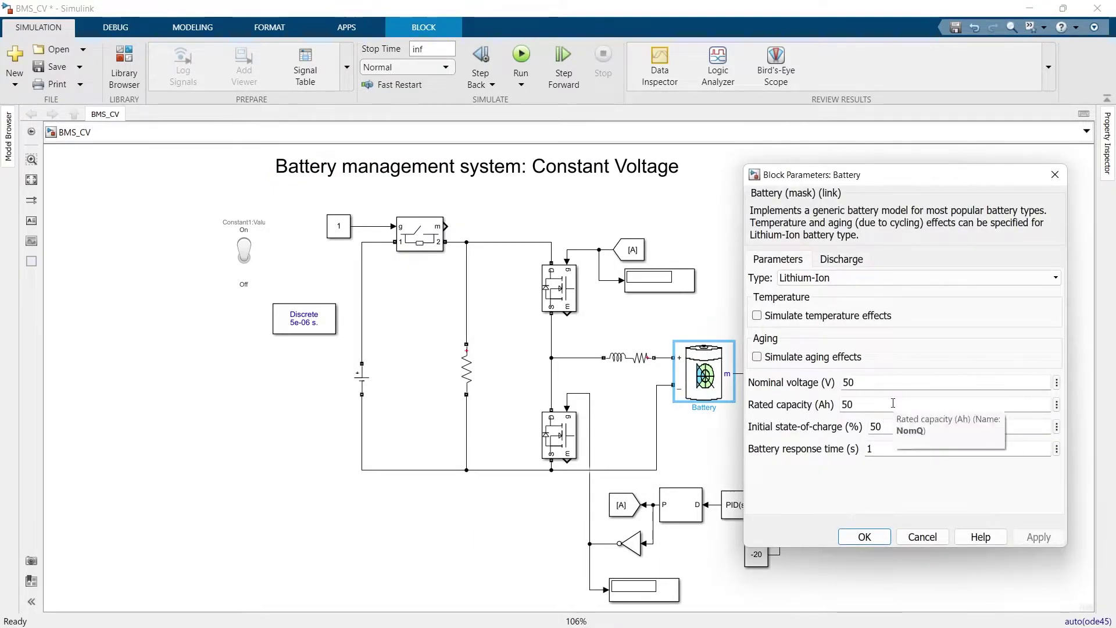
double_click(893, 403)
text(2)
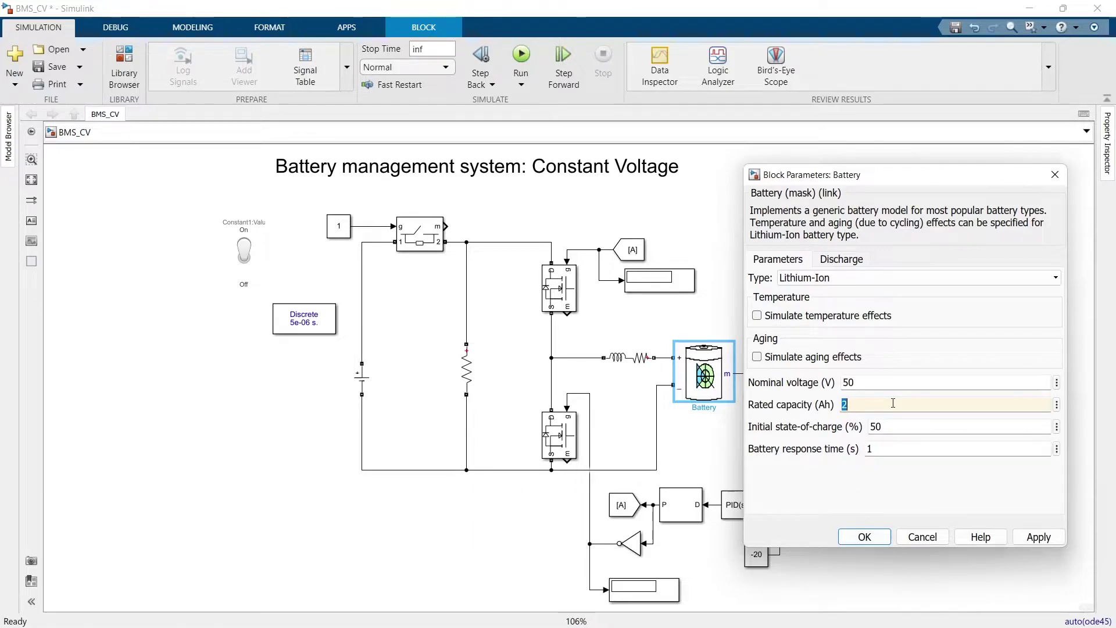
key(Return)
click(709, 446)
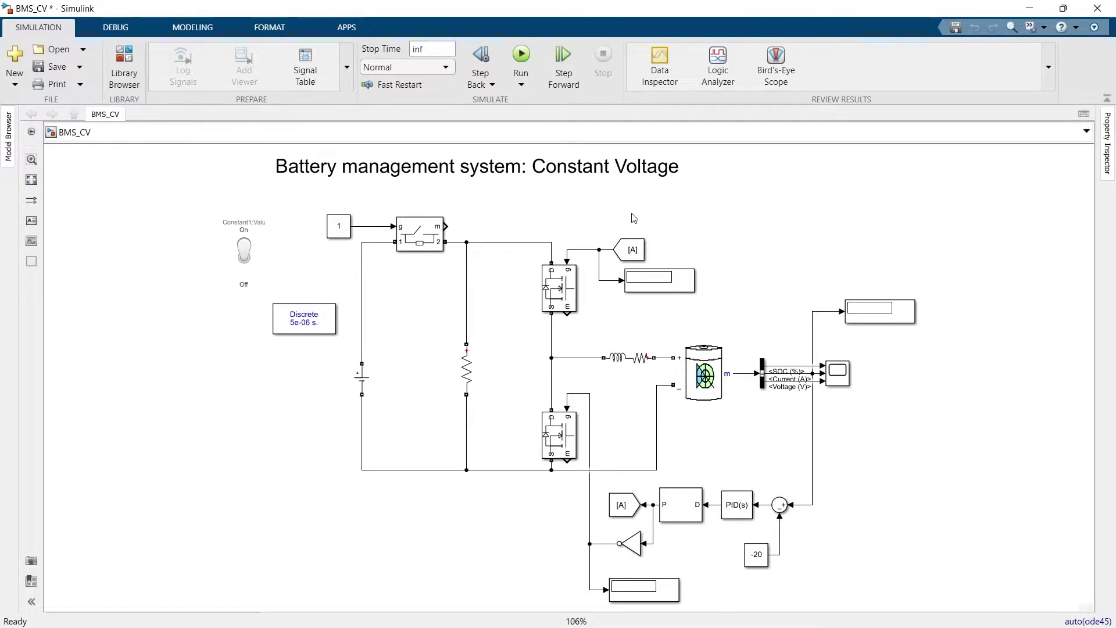
Add a Display block below the scope and wire it to the battery's Voltage (V) signal.
double_click(869, 436)
text(display)
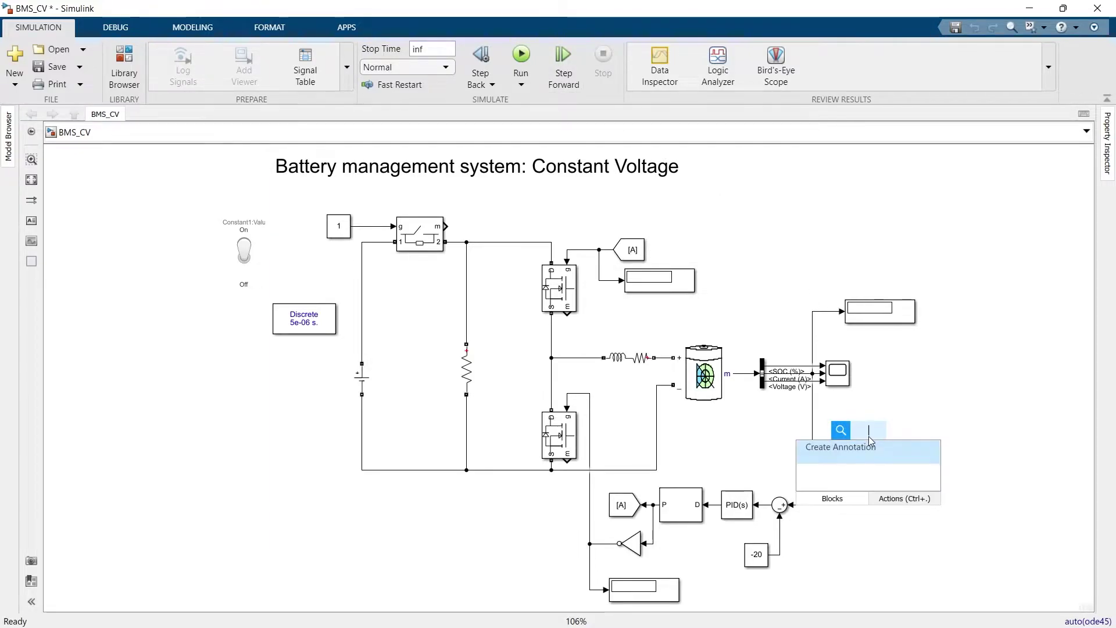
key(Return)
drag(877, 407, 815, 384)
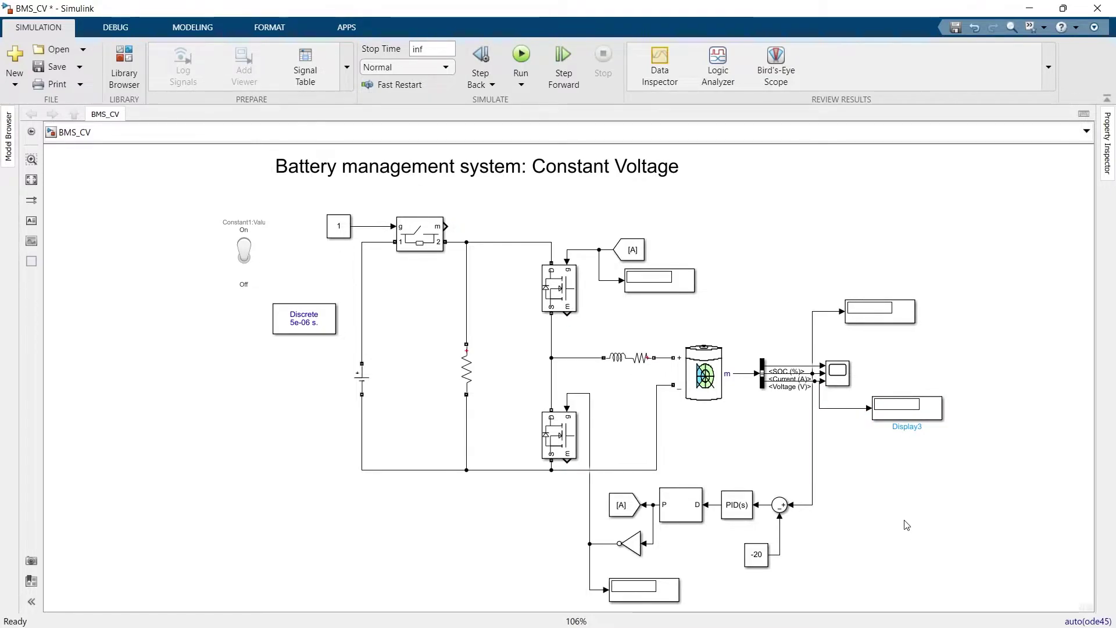
Run the simulation to check the battery voltage on the new display, and stop it.
click(520, 55)
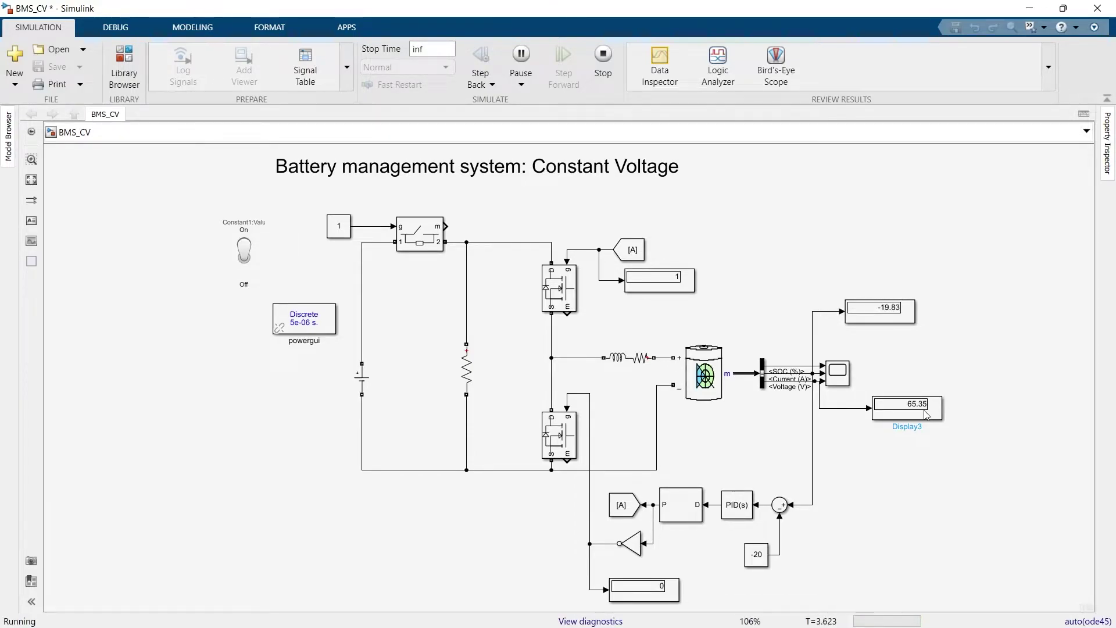
click(605, 55)
click(723, 371)
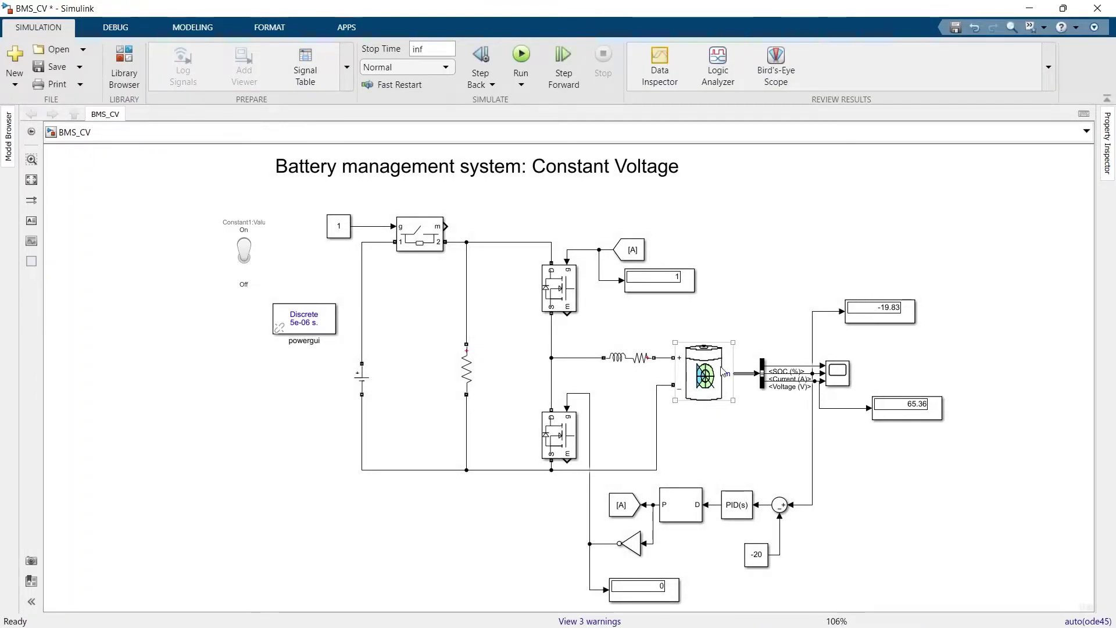
click(750, 407)
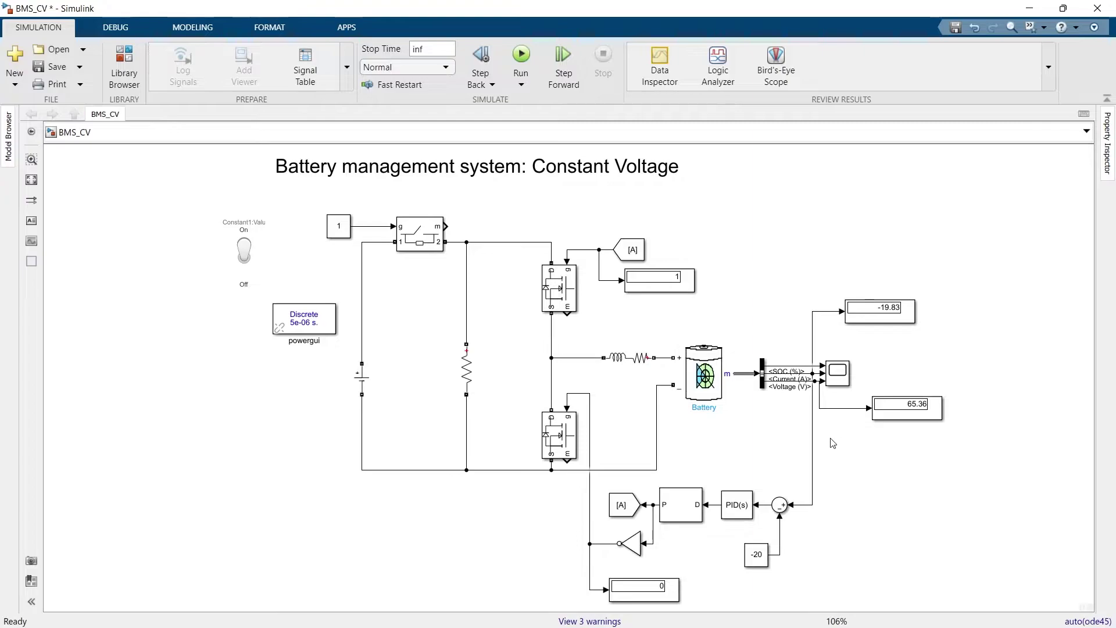
Delete the current feedback line to the Sum block and connect that Sum input to the battery voltage signal instead.
click(814, 443)
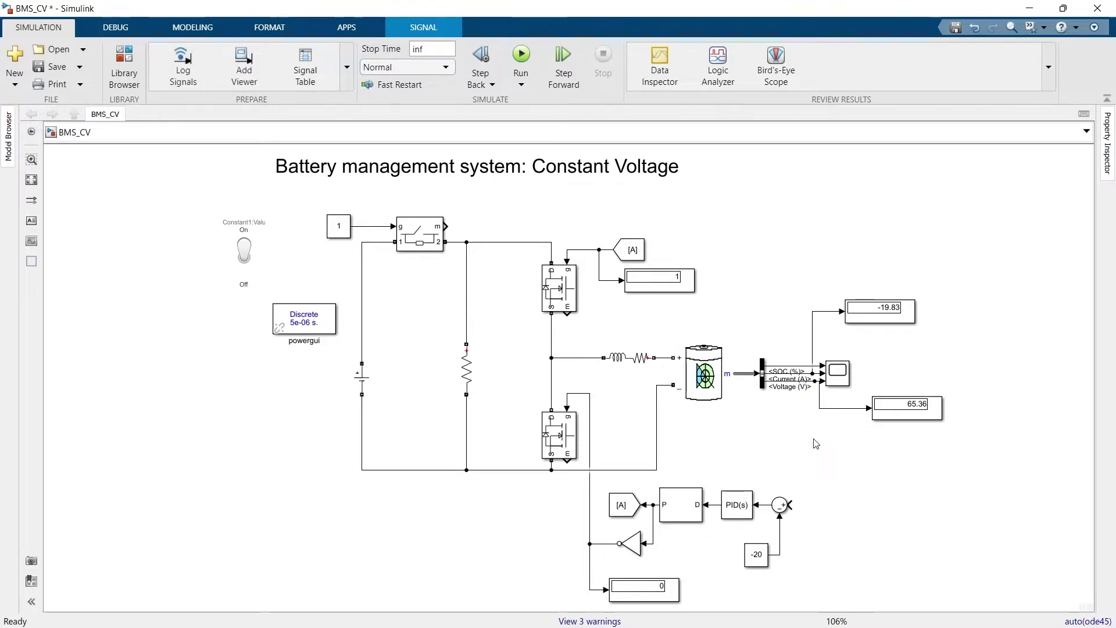
key(Delete)
drag(792, 504, 819, 433)
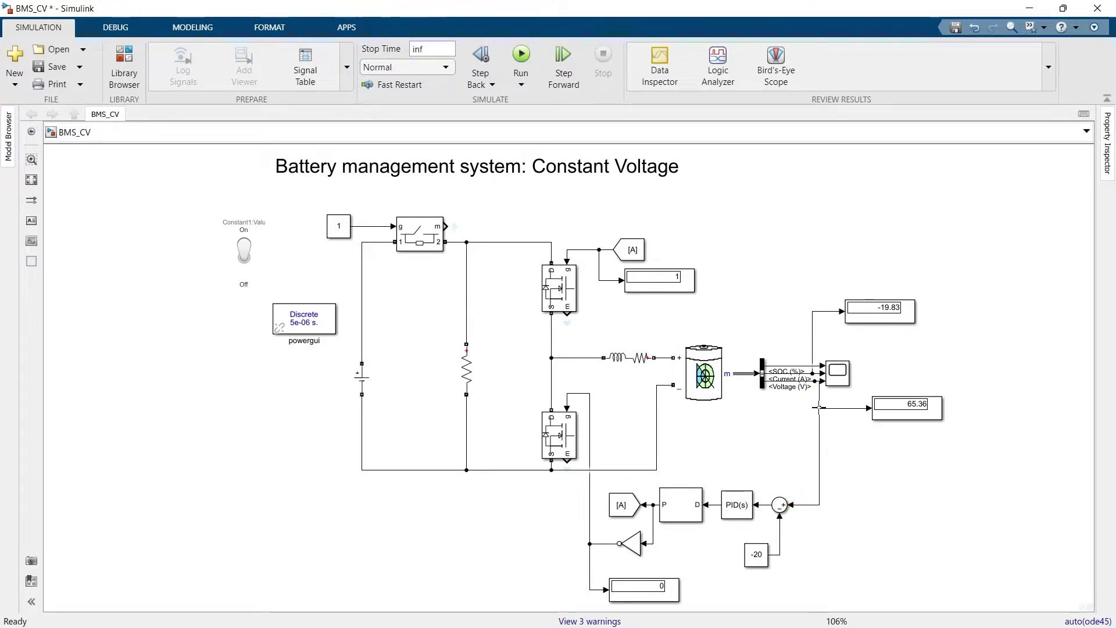
Set the Sum block's list of signs to |-+ so the feedback input is subtracted from the reference.
double_click(780, 505)
click(616, 469)
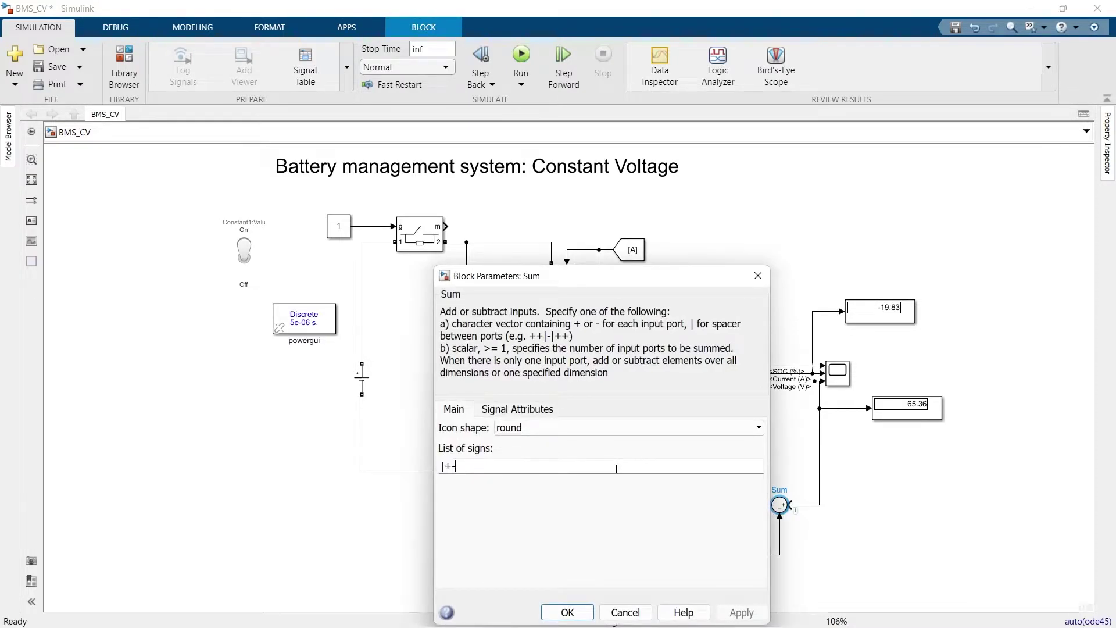
key(BackSpace)
key(BackSpace)
text(-)
key(Return)
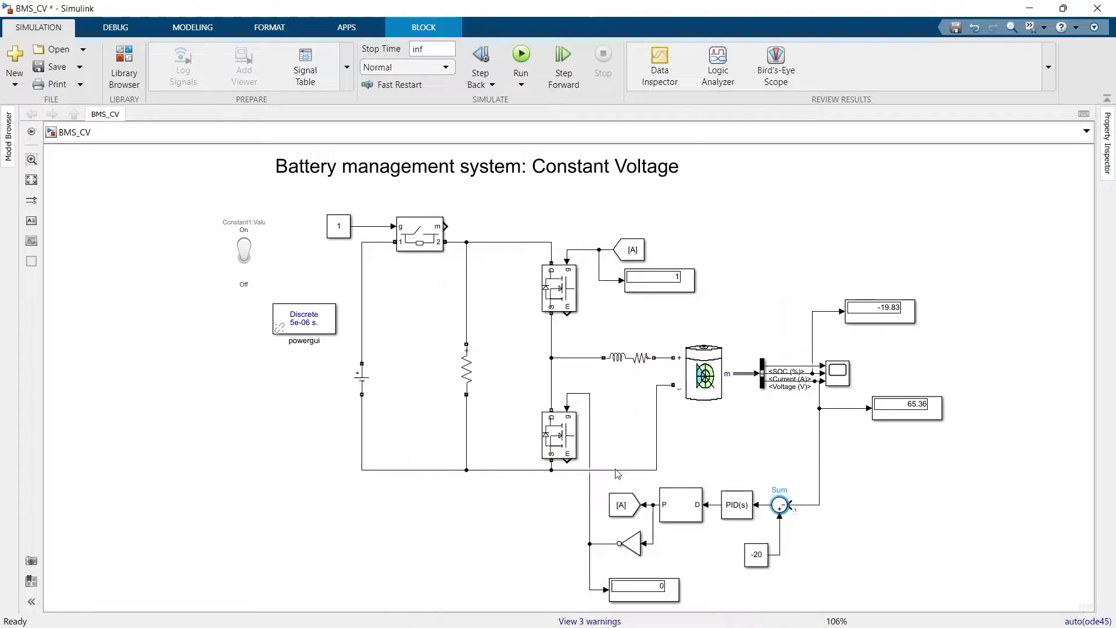
Set the value of the Constant block feeding the Sum block to 52.
double_click(756, 555)
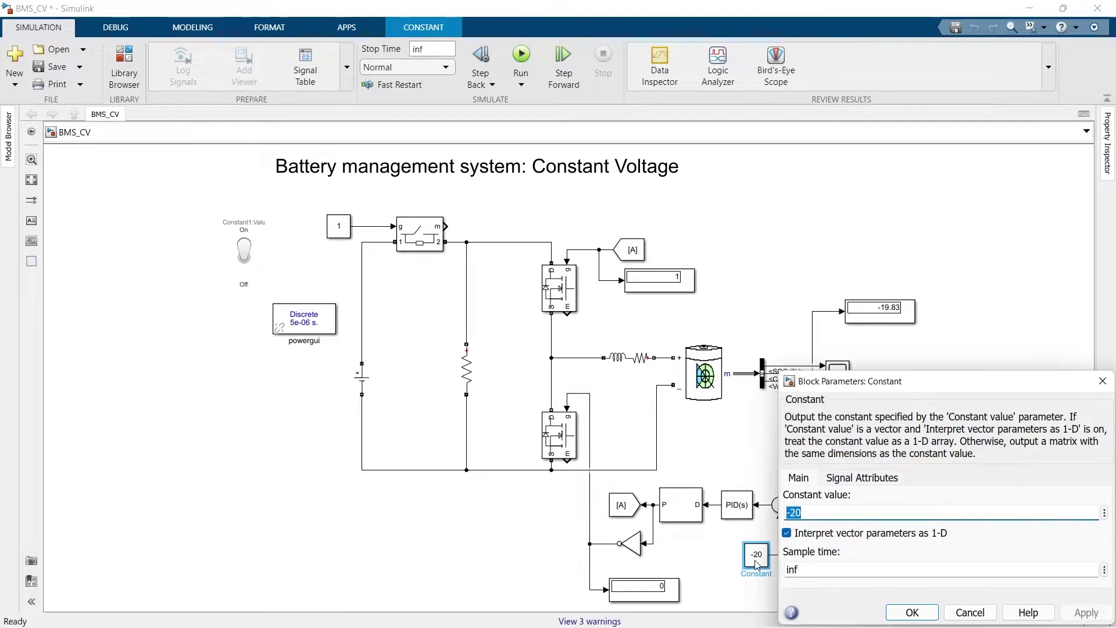
text(52)
key(Return)
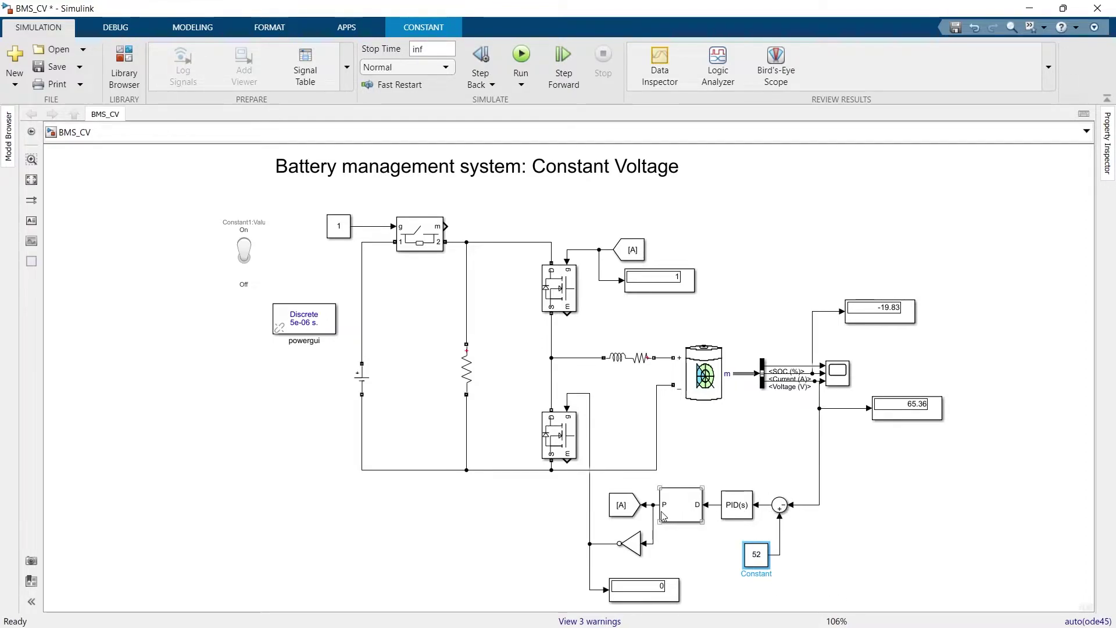
Enable output limiting on the PID Controller with an upper limit of .95 and a lower limit of 0.
double_click(731, 508)
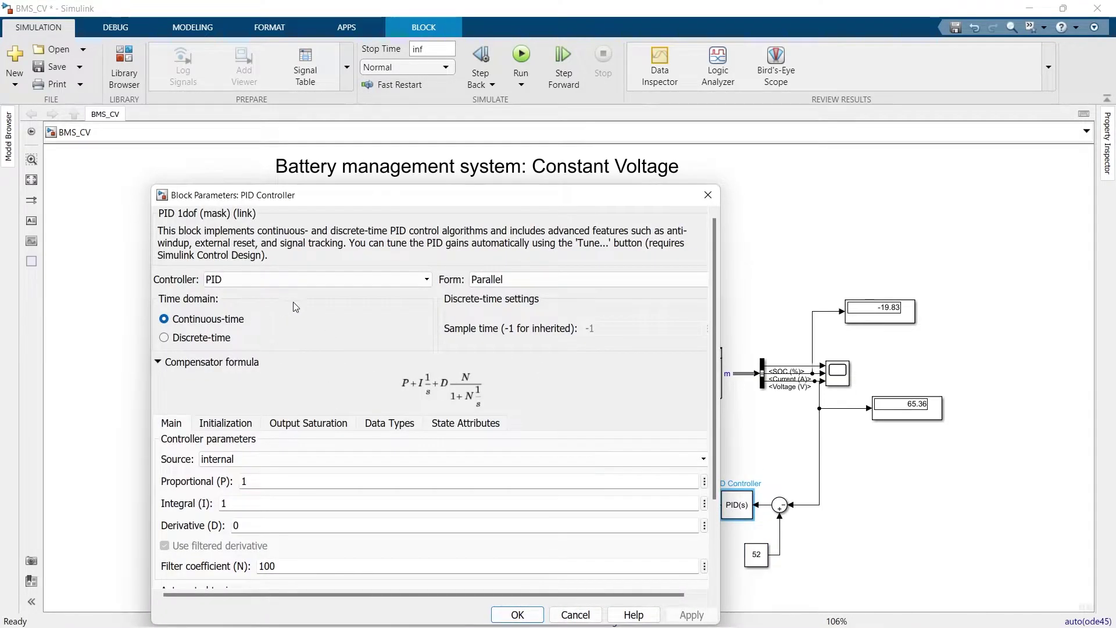
click(301, 427)
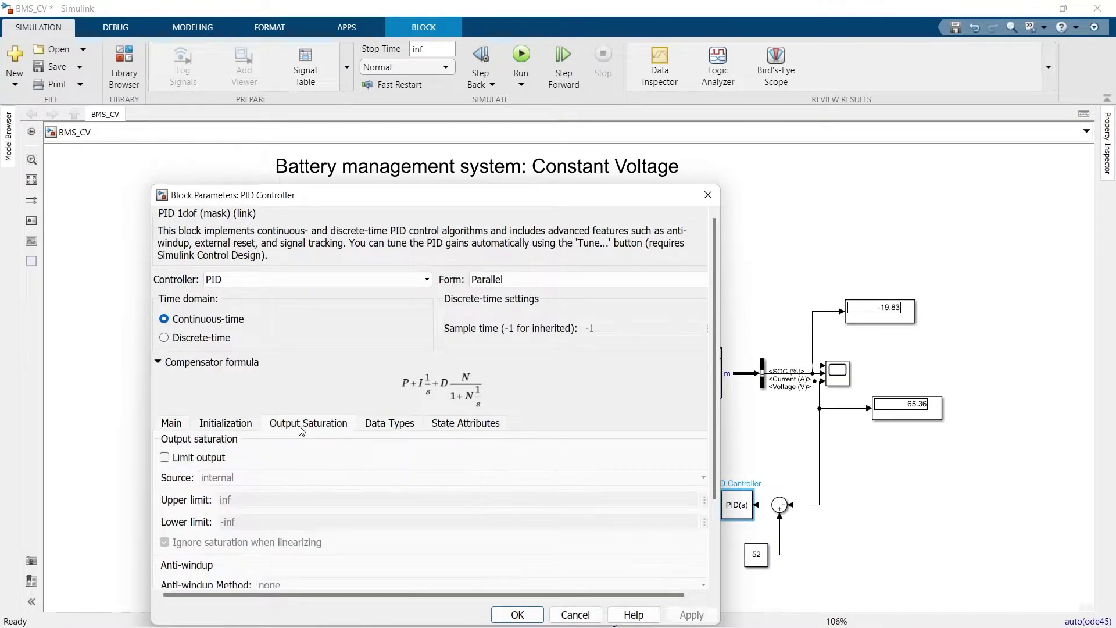
click(215, 459)
double_click(289, 497)
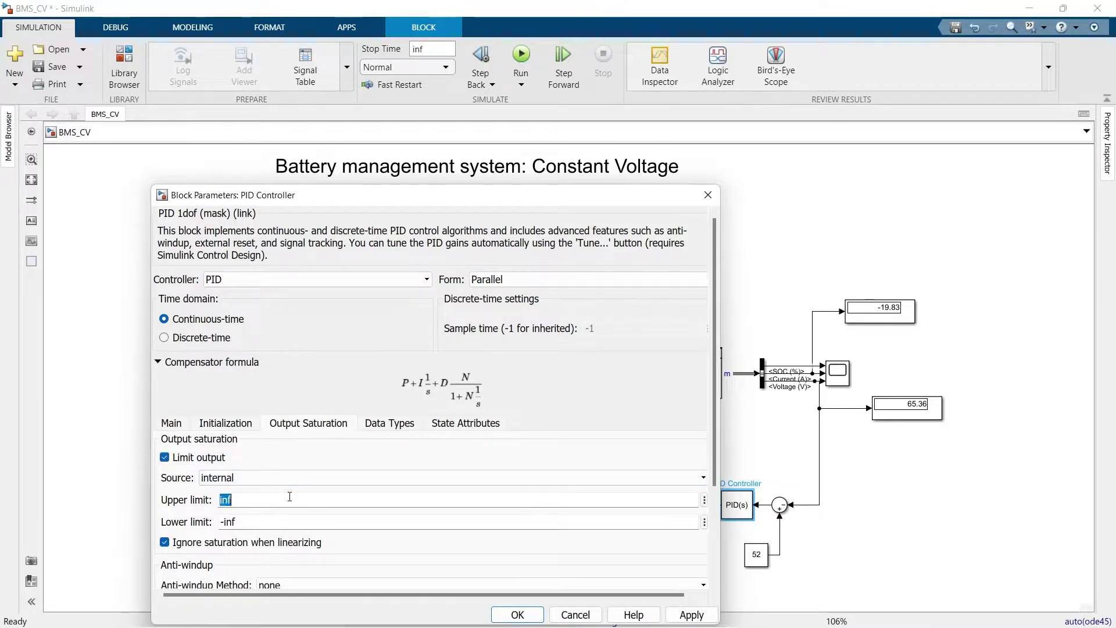
text(.0)
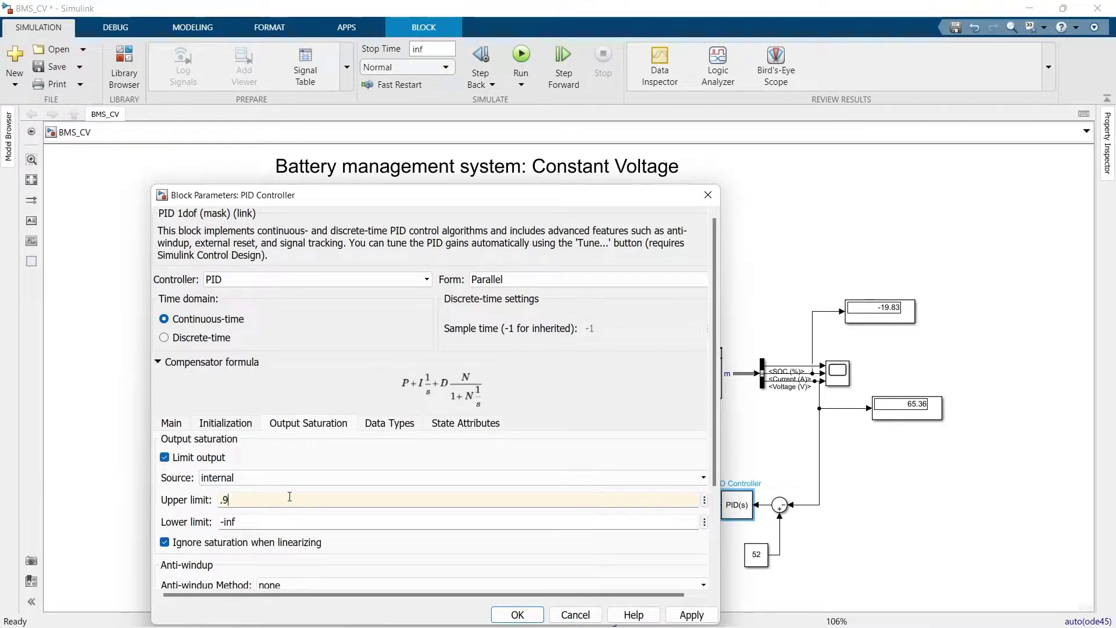
text(5)
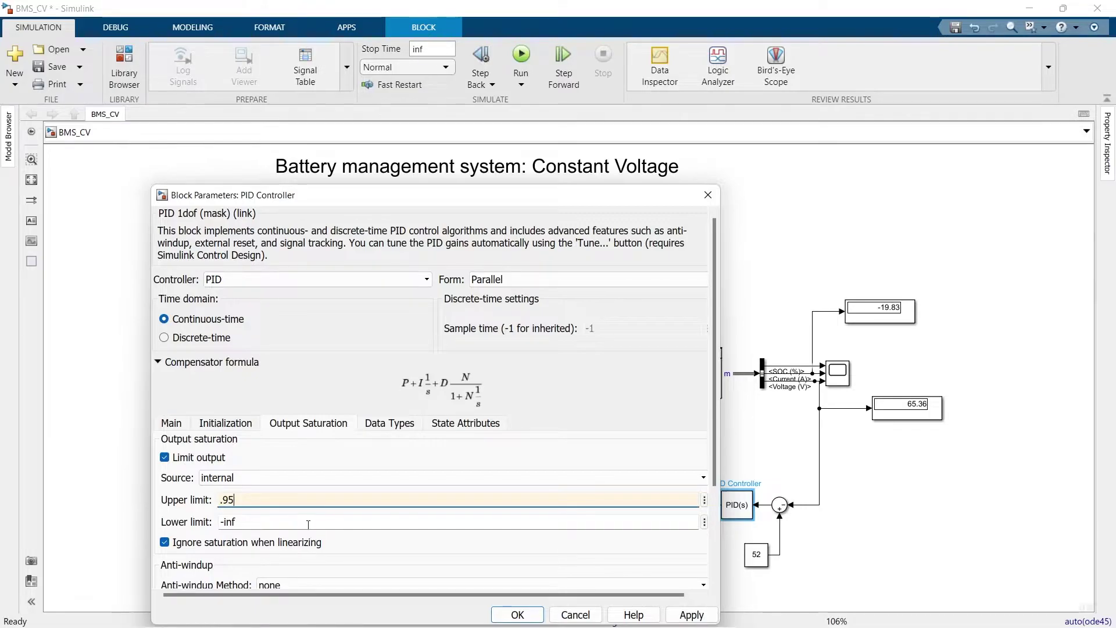
double_click(308, 525)
text(0)
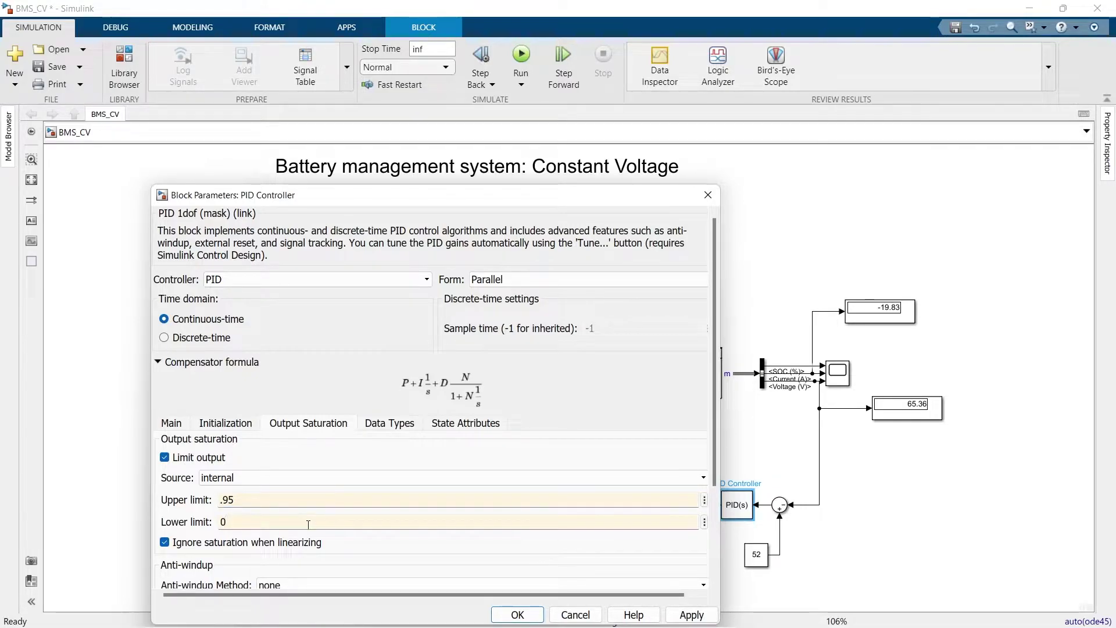
key(Return)
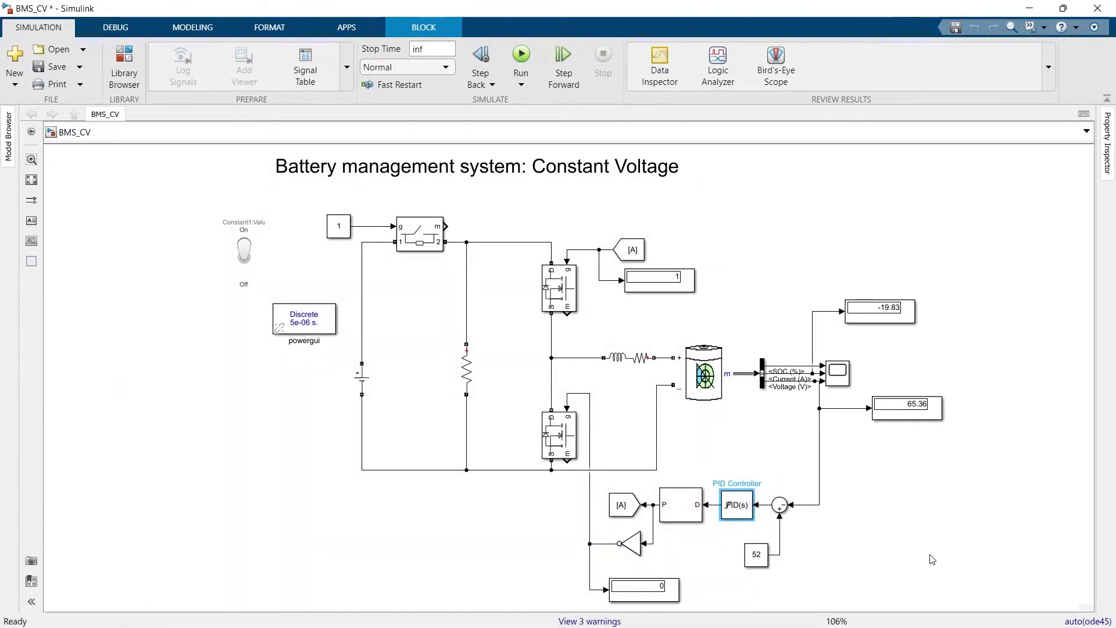
click(933, 559)
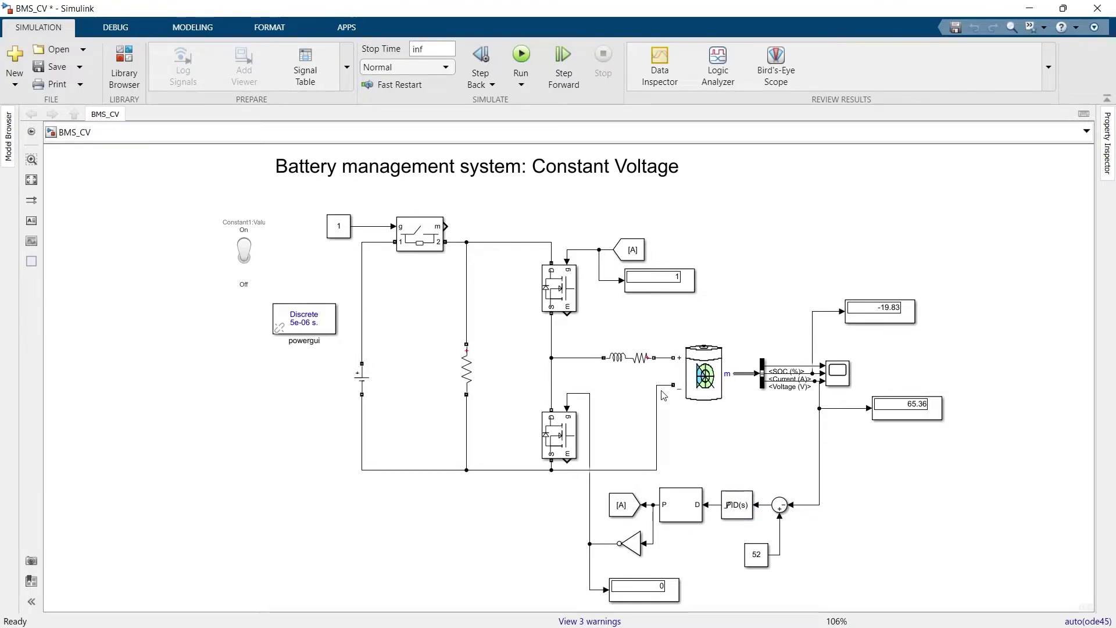
Run the simulation to observe the battery voltage and current under the 52 V reference, and stop it.
click(257, 241)
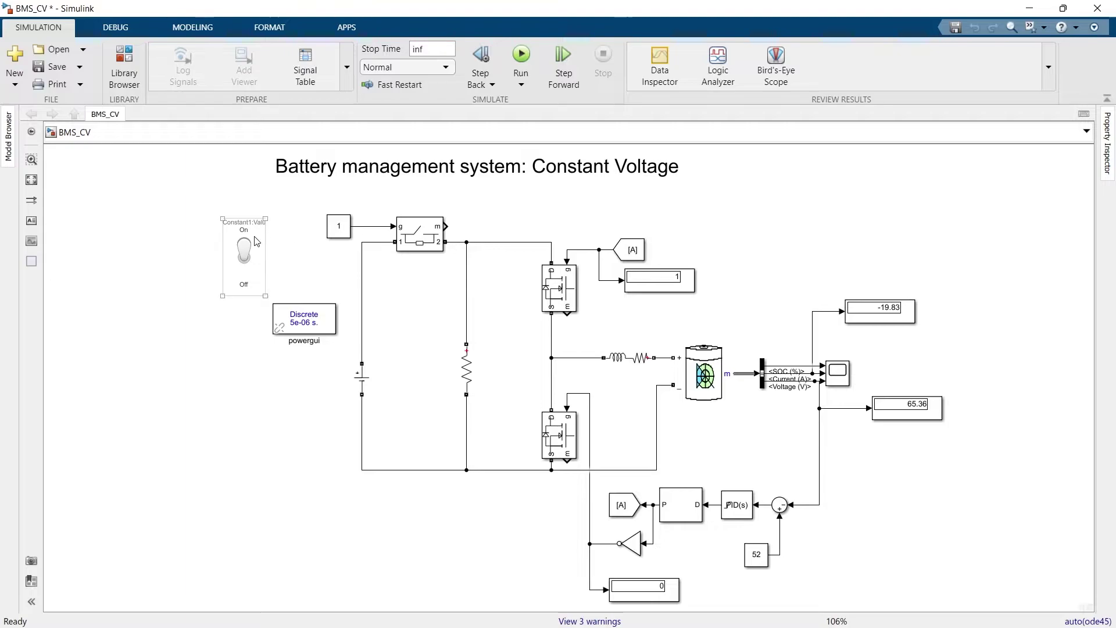
click(273, 245)
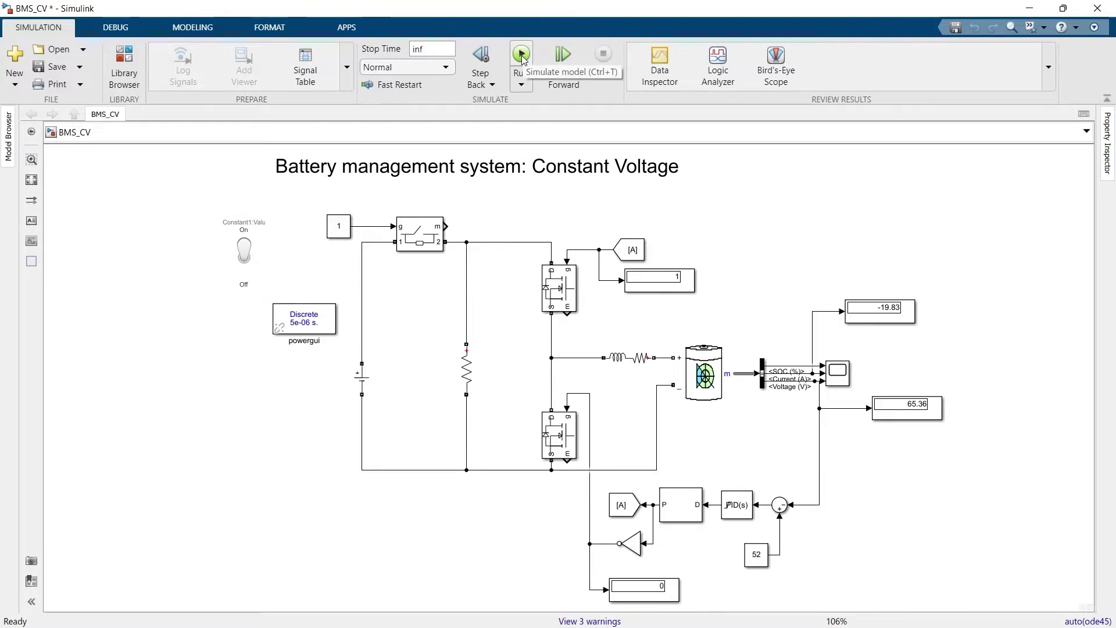
click(521, 56)
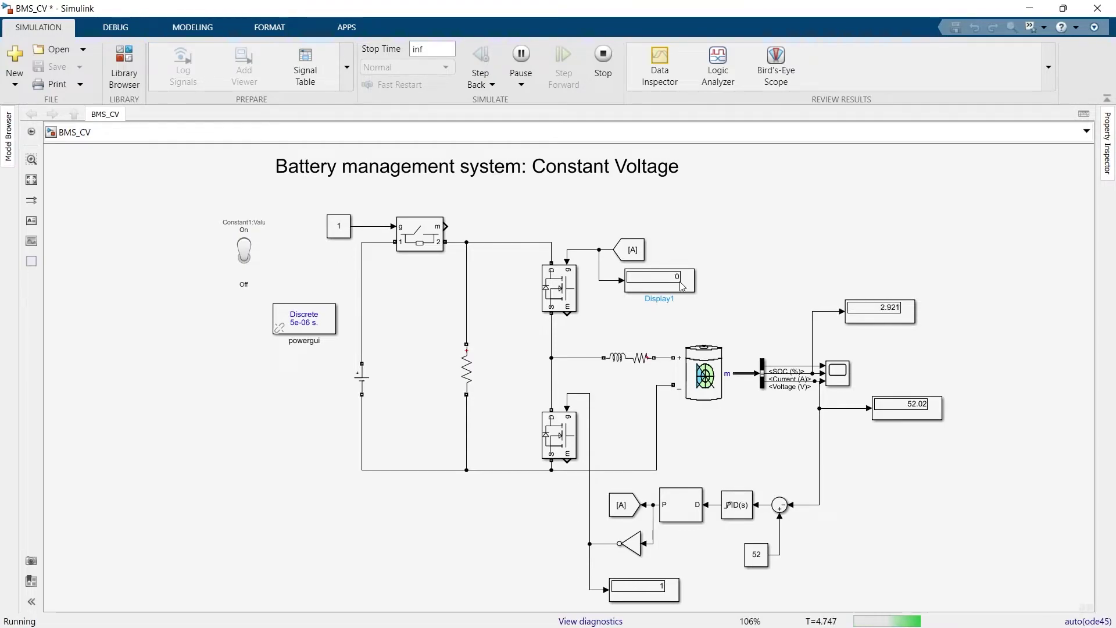
click(603, 58)
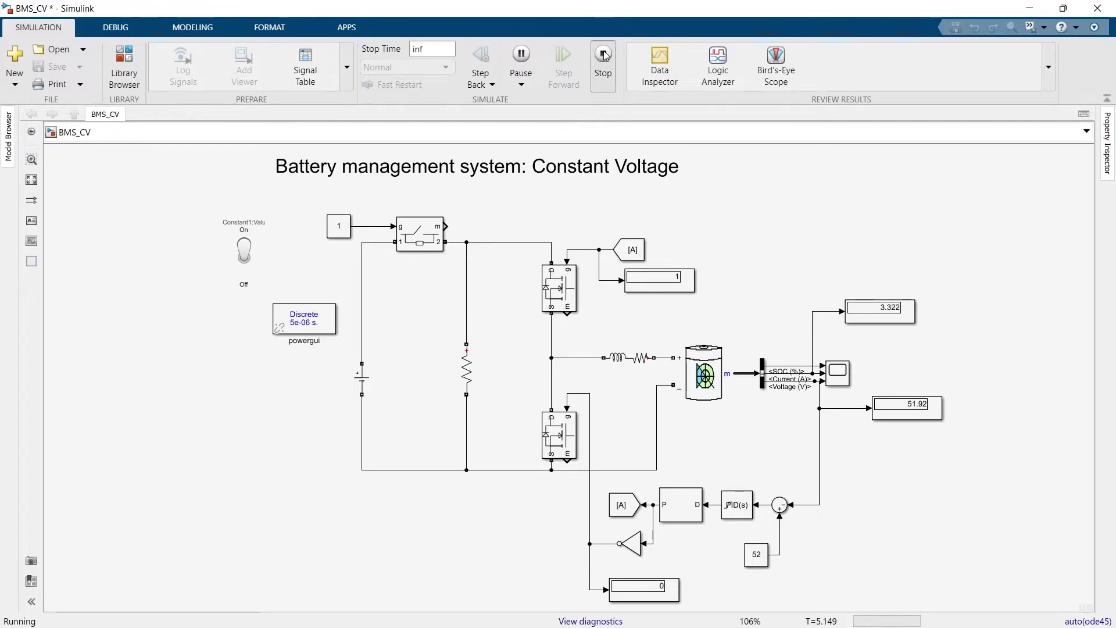
Review the Battery block's nominal and discharge parameters, including the fully charged voltage, and close the dialog.
click(698, 389)
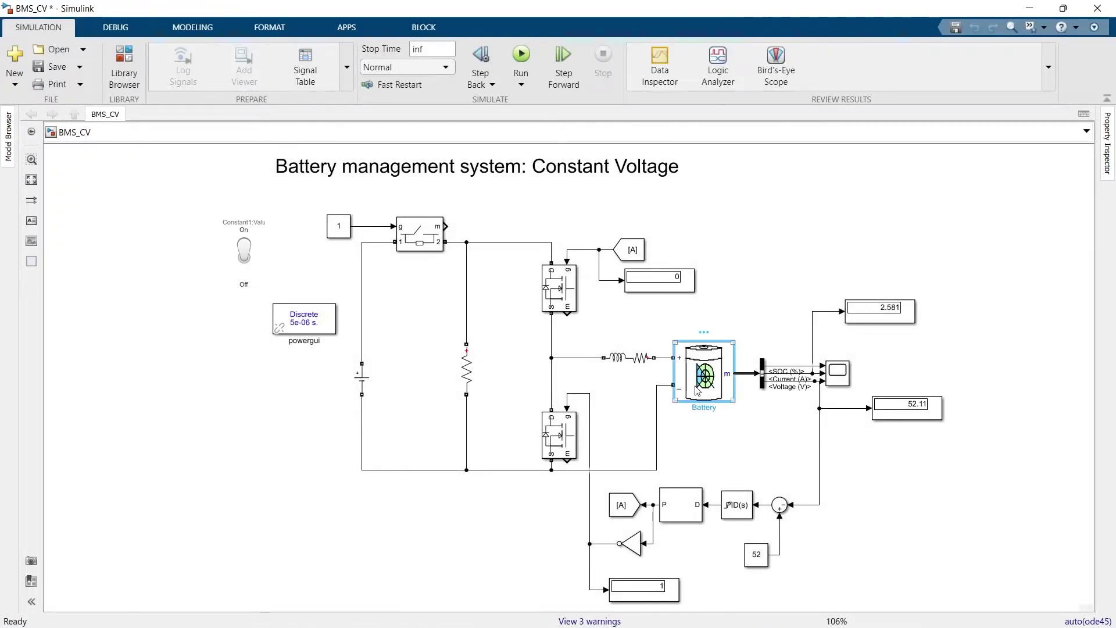
double_click(698, 390)
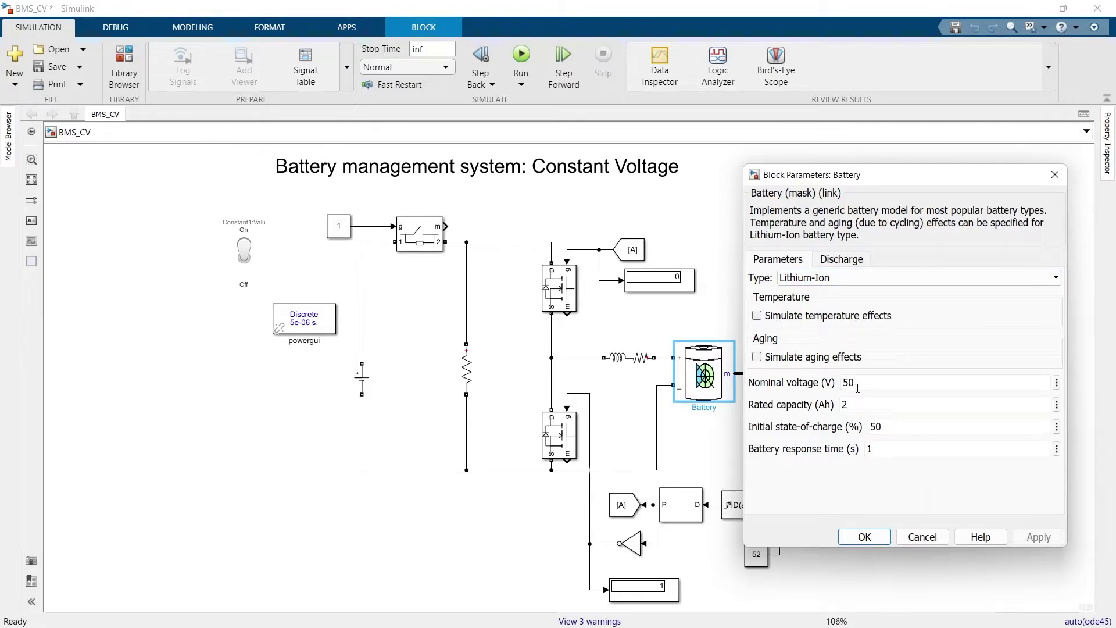
click(843, 259)
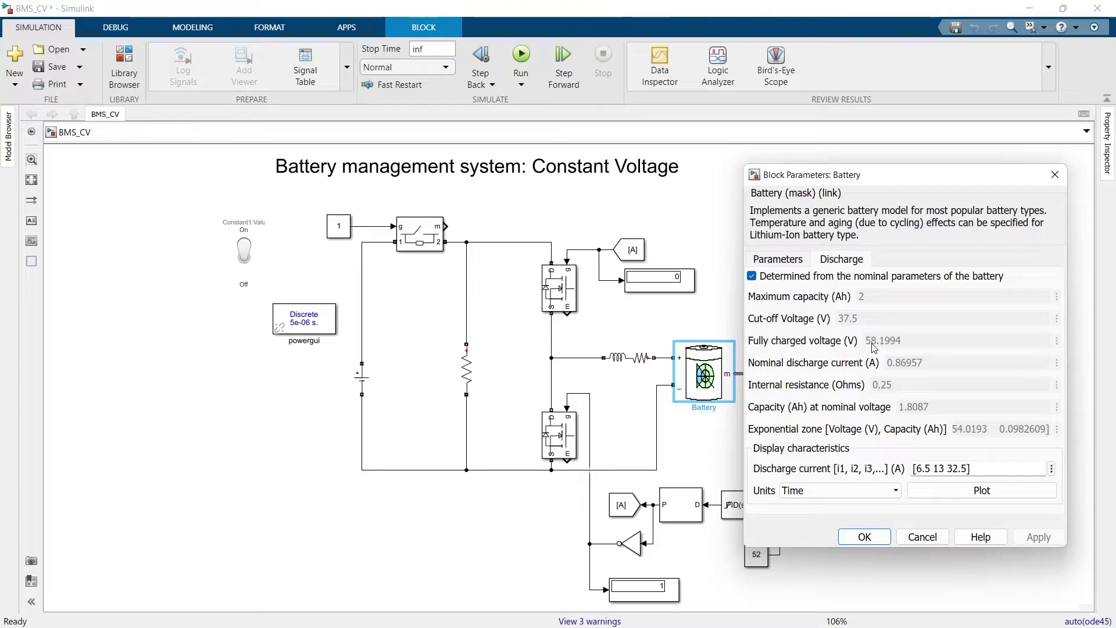
click(1055, 174)
Set the reference Constant block to 60 and run the simulation.
click(754, 563)
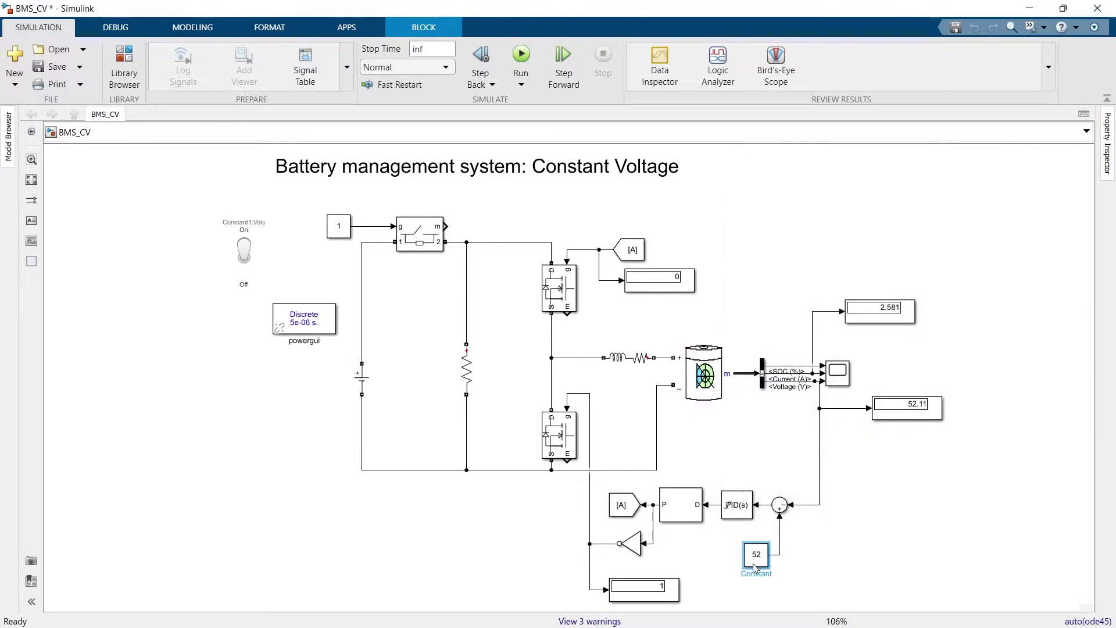
double_click(755, 558)
text(60)
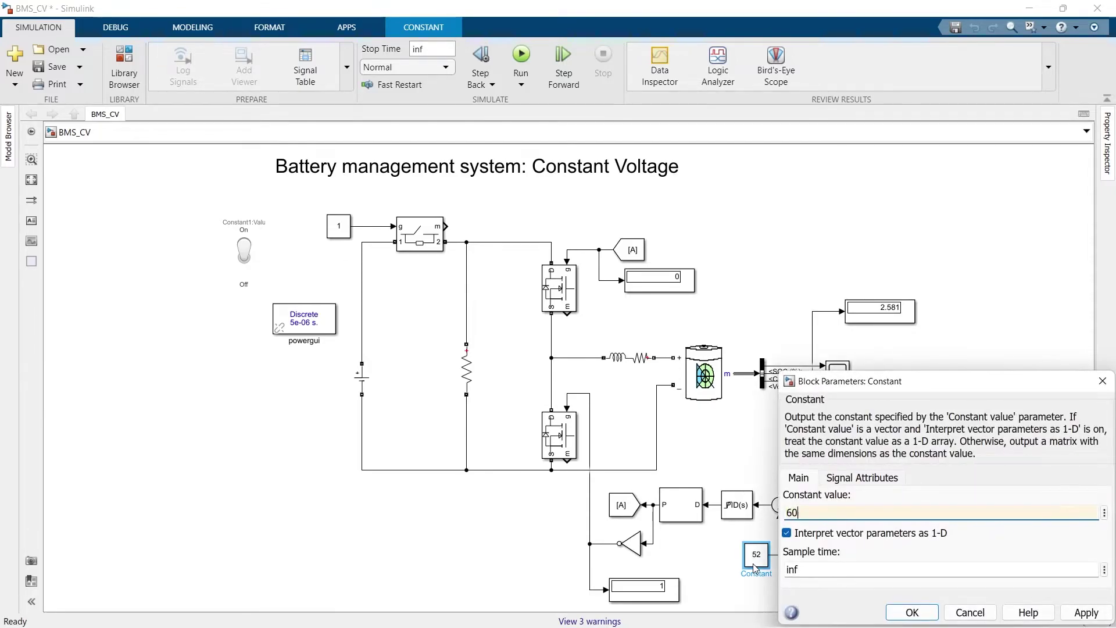
key(Return)
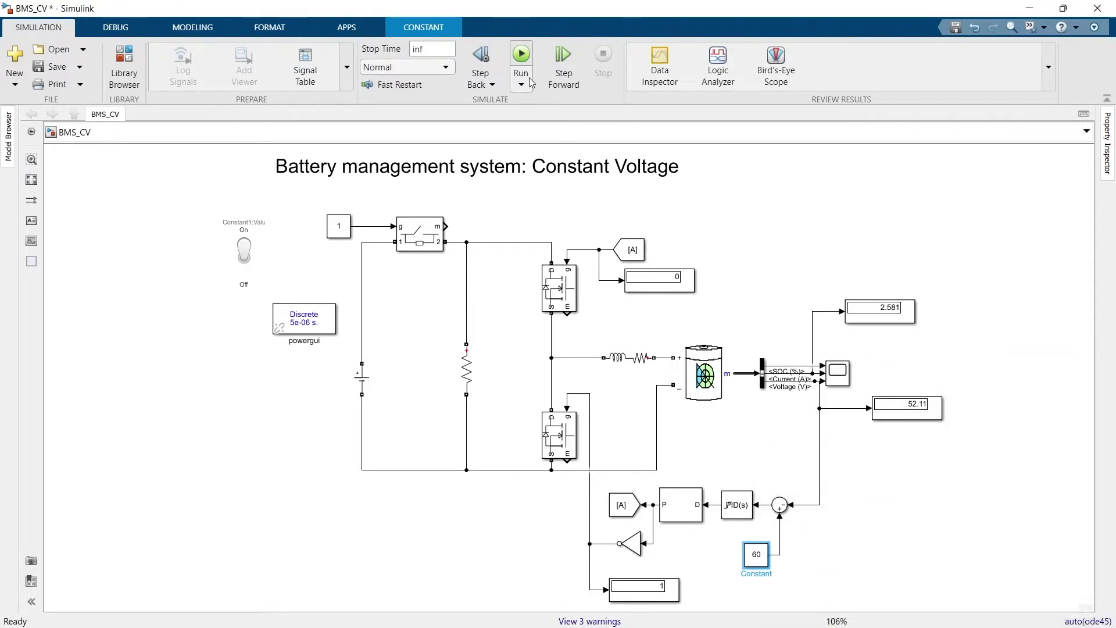
click(522, 61)
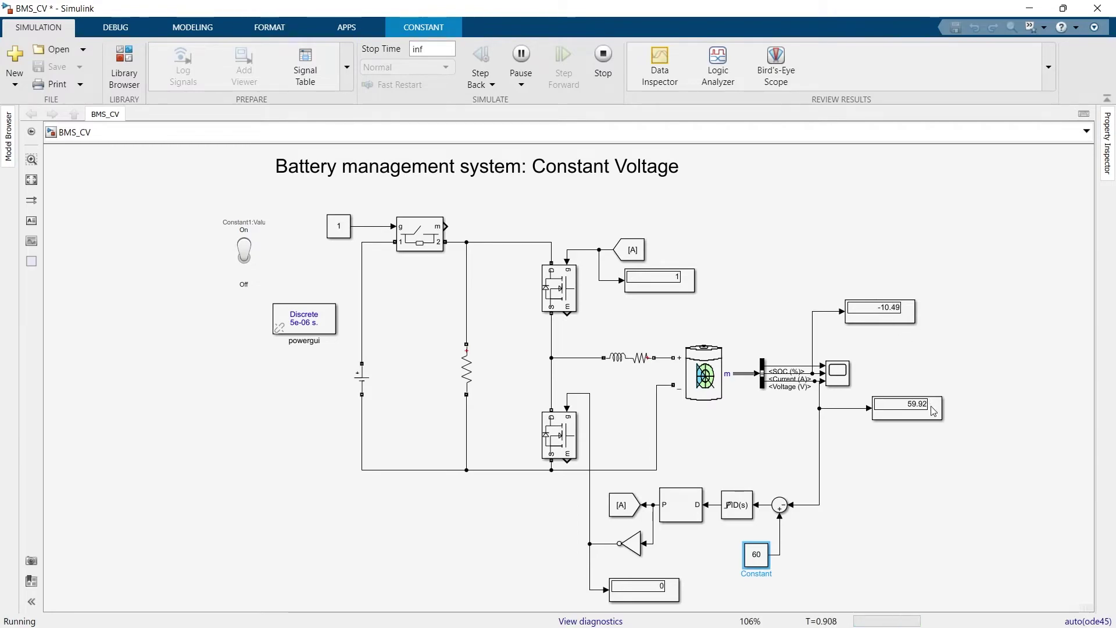
Turn the charging supply's switch off and back on during the running simulation, and stop the simulation.
click(246, 248)
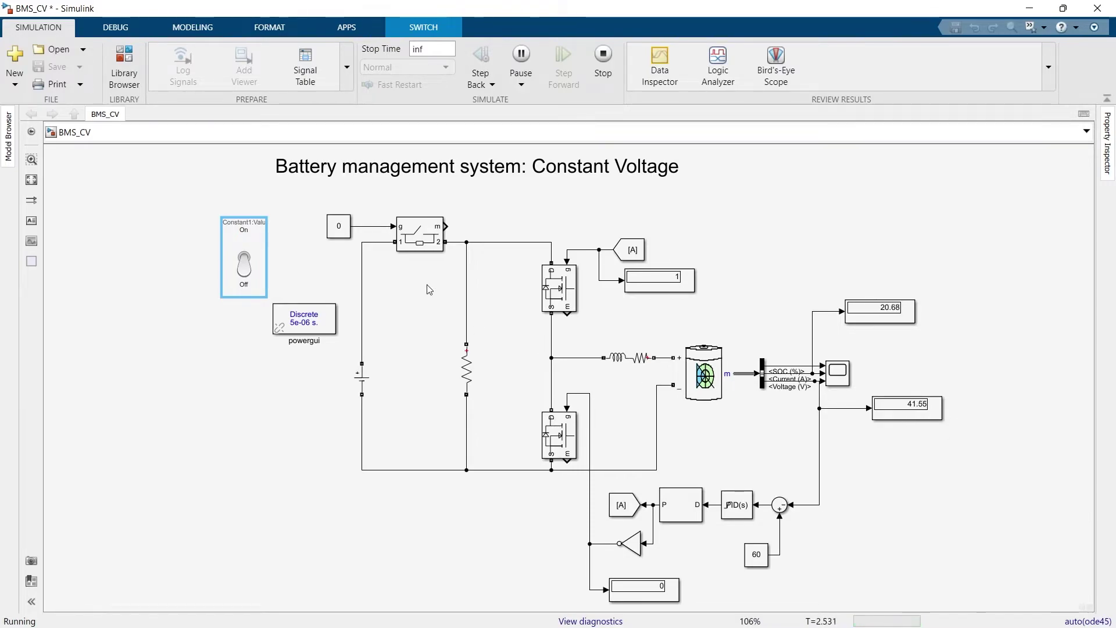
click(253, 264)
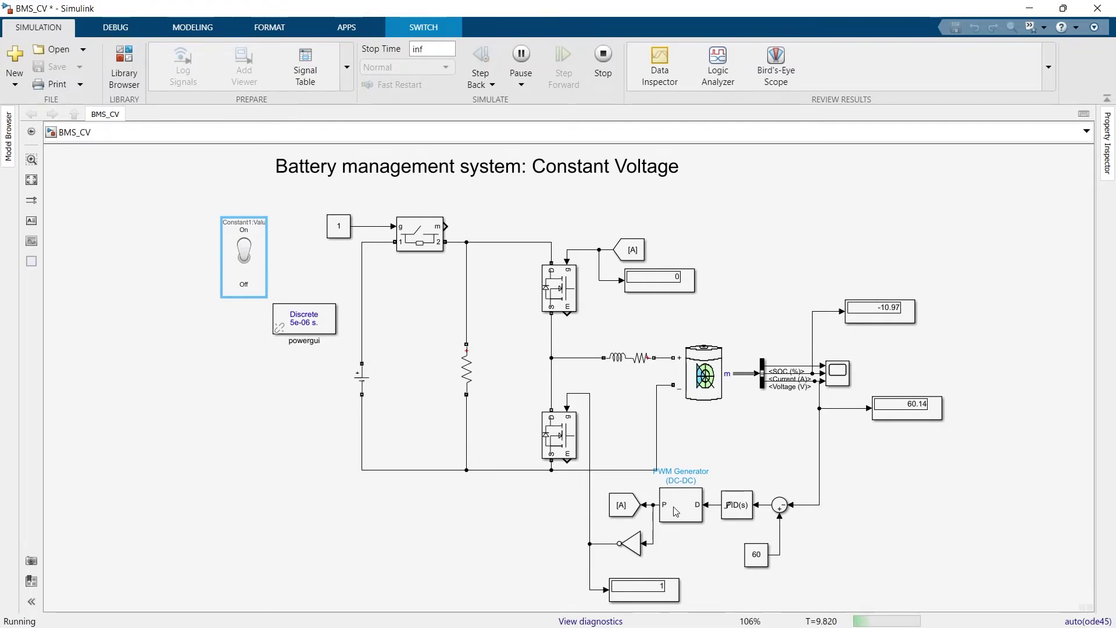
click(603, 58)
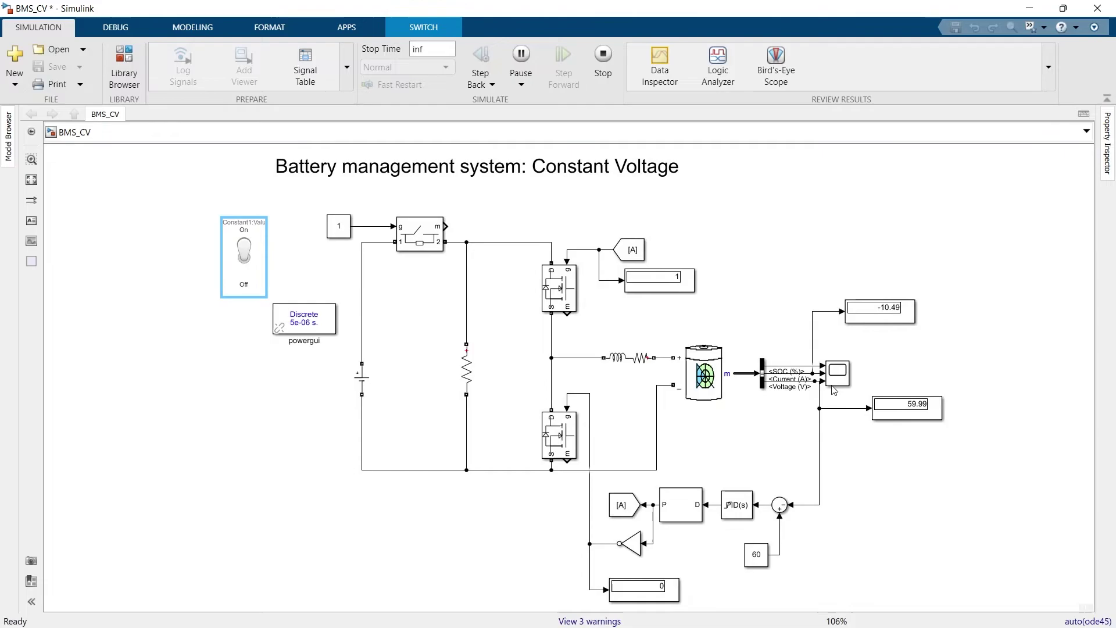
Examine the battery's SOC, current and voltage curves in the Scope, scaled to show the whole run, and close it.
click(837, 378)
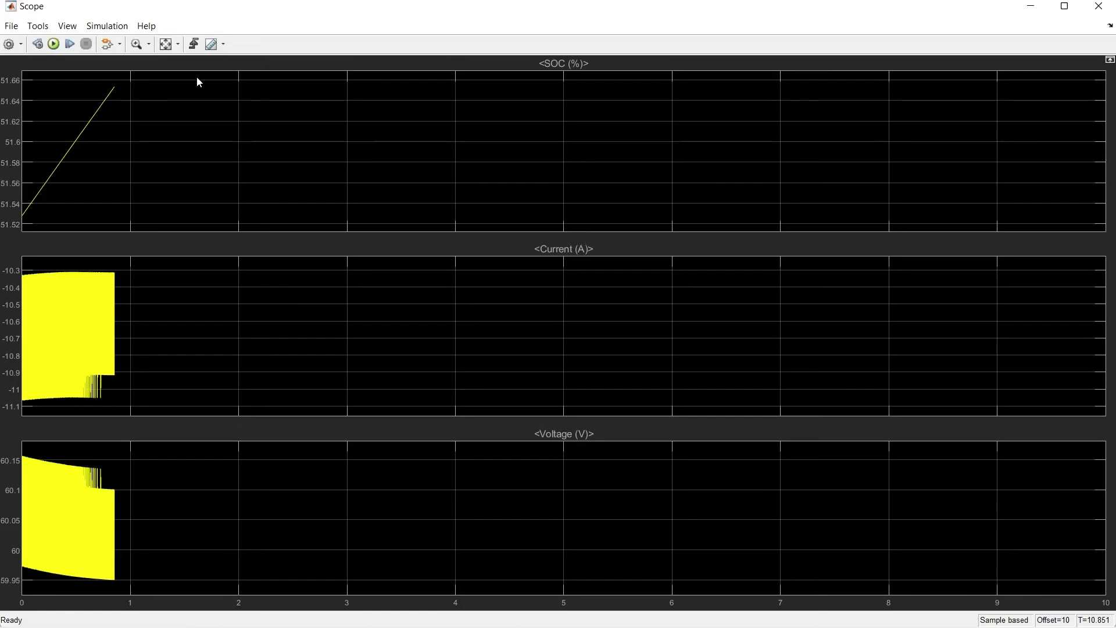
click(166, 44)
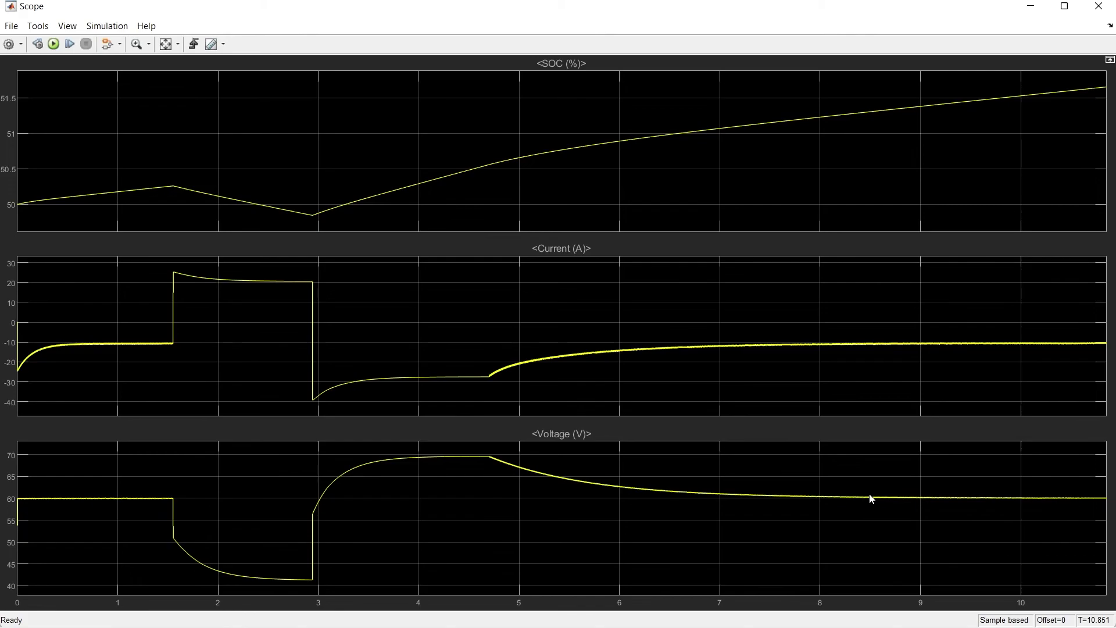
click(1100, 8)
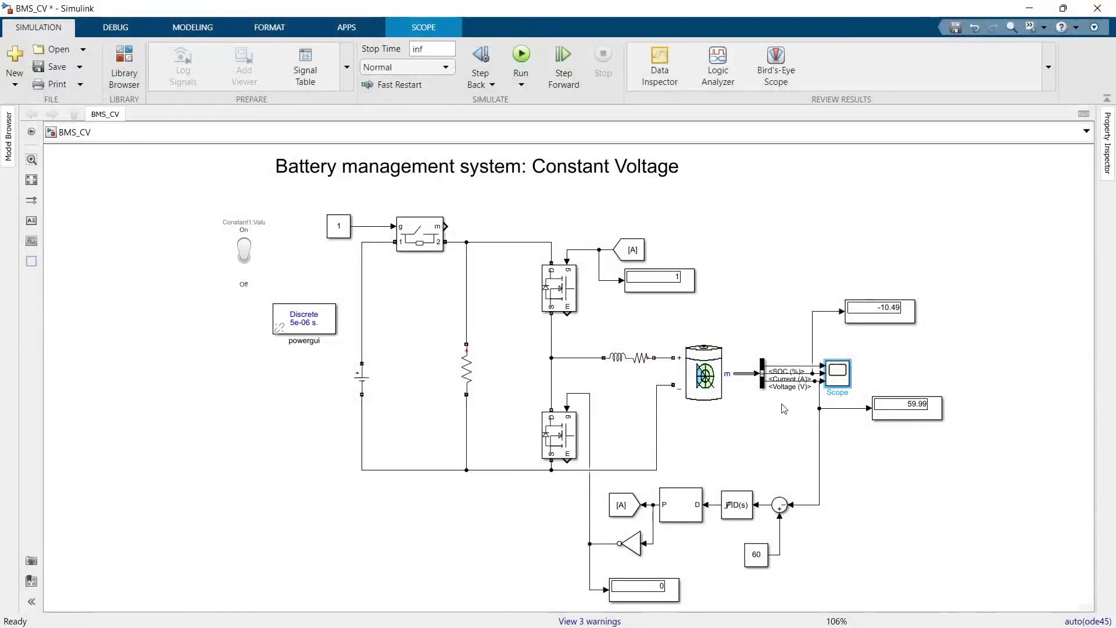